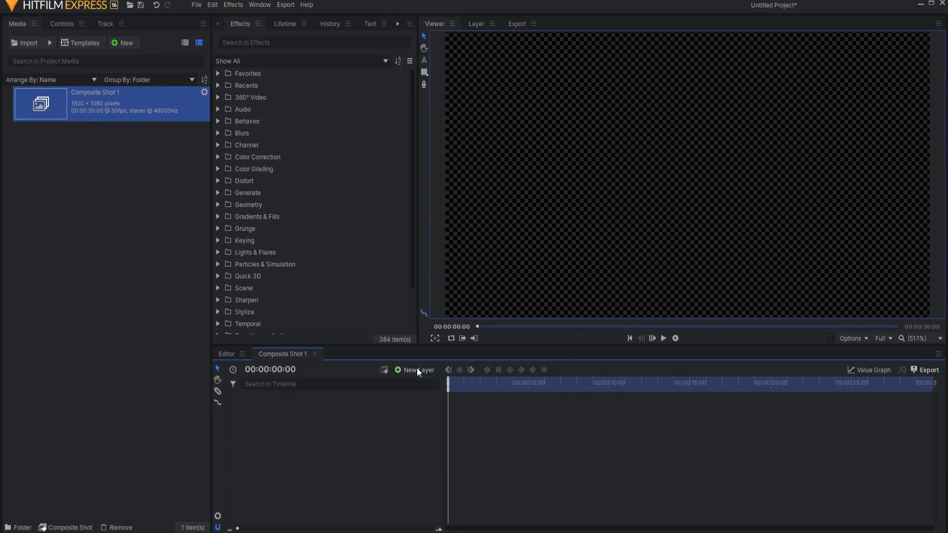
Add a white 1920 by 1080 plane layer and apply the Scan Lines effect to it
{"action": "left_click", "coordinate": [414, 380]}
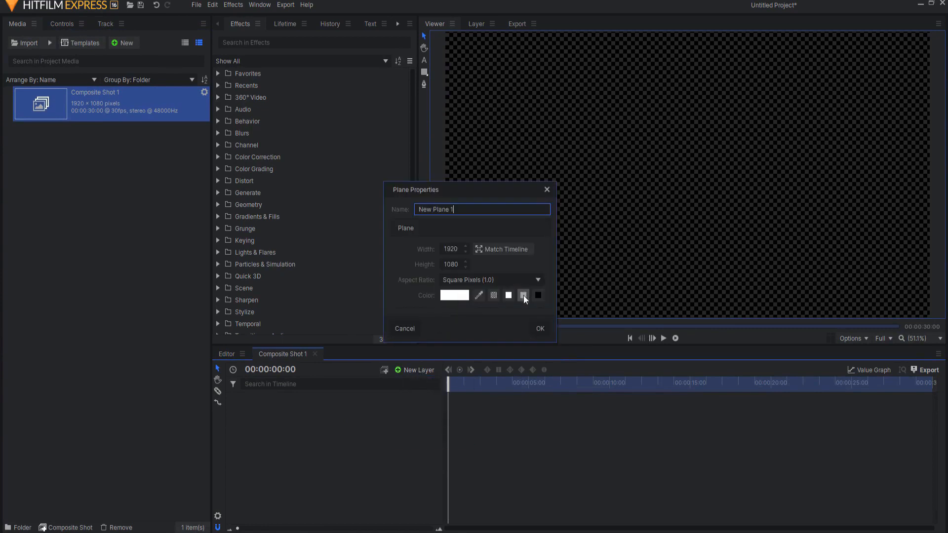
{"action": "left_click", "coordinate": [539, 328]}
{"action": "left_click", "coordinate": [288, 43]}
{"action": "type", "text": "scan"}
{"action": "double_click", "coordinate": [280, 85]}
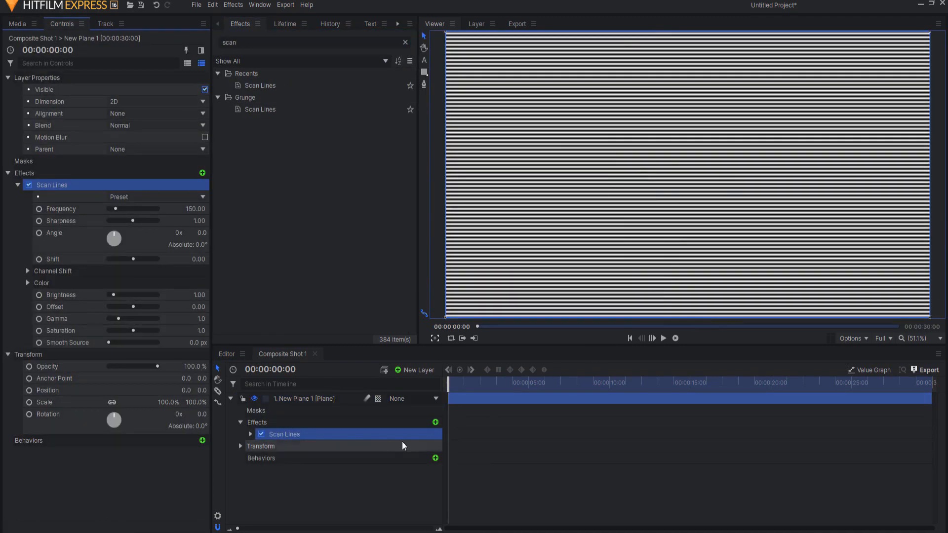
Set the Scan Lines frequency to 50 and its sharpness to 0
{"action": "left_click", "coordinate": [250, 434]}
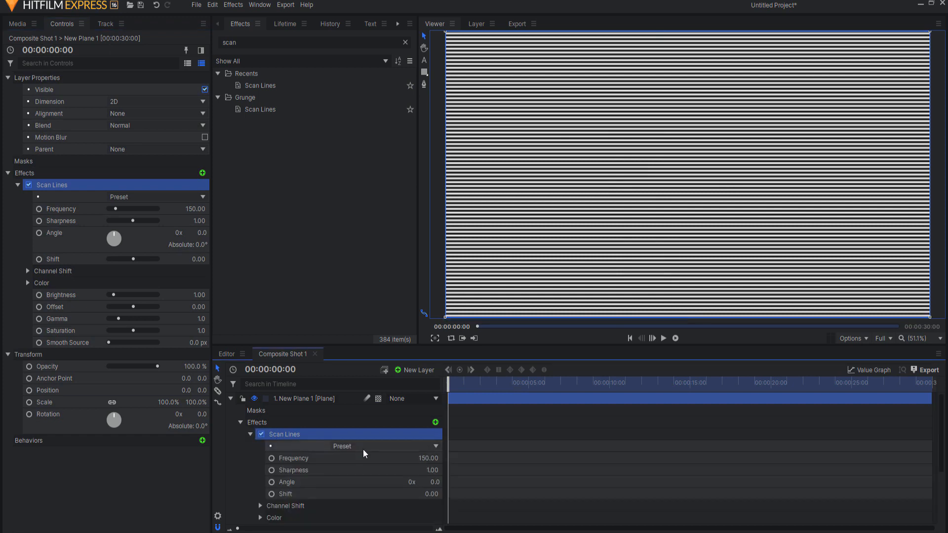
{"action": "left_click_drag", "start_coordinate": [427, 458], "coordinate": [385, 458]}
{"action": "left_click", "coordinate": [429, 458]}
{"action": "type", "text": "50"}
{"action": "key", "text": "Return"}
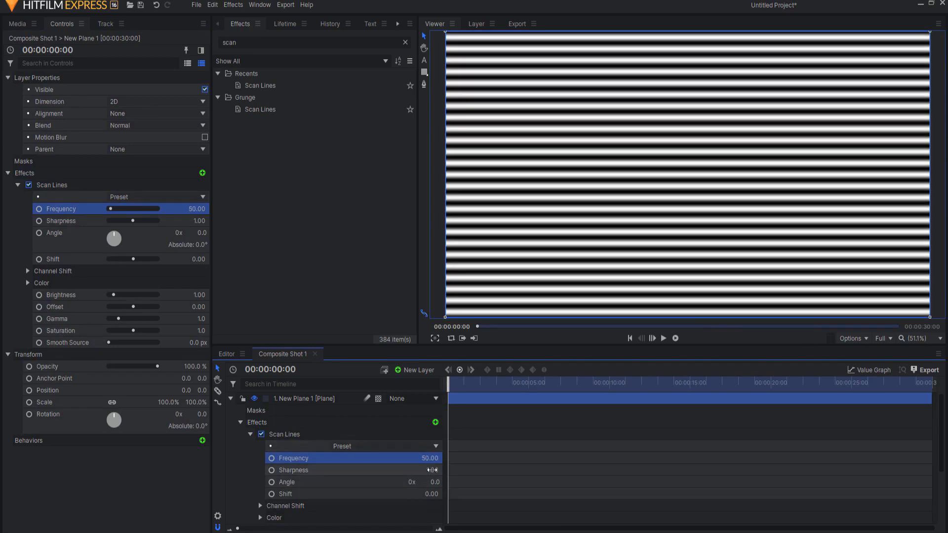
{"action": "left_click_drag", "start_coordinate": [433, 470], "coordinate": [390, 470]}
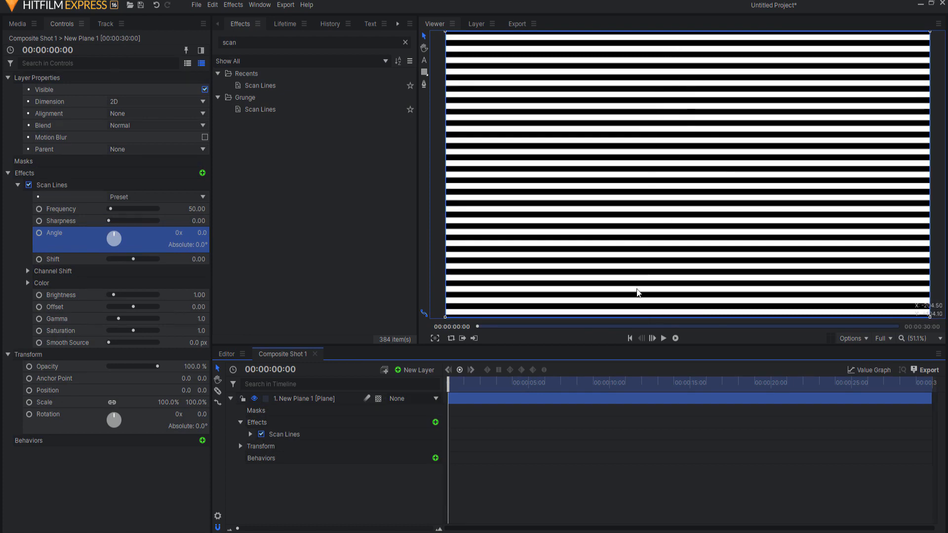
Apply Quad Warp to the plane, setting the top-left corner's X position to -100 and the top-right corner's to 100
{"action": "left_click_drag", "start_coordinate": [264, 37], "coordinate": [225, 42]}
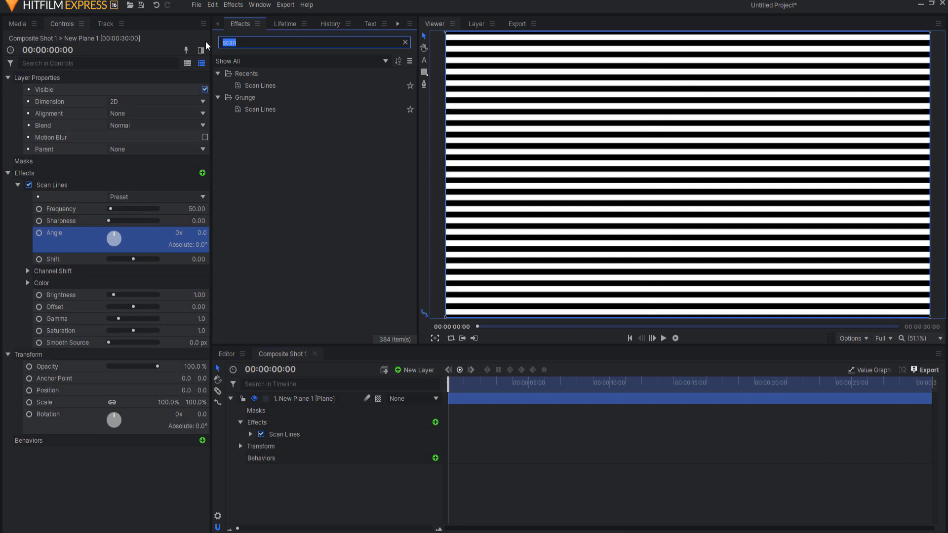
{"action": "type", "text": "quad"}
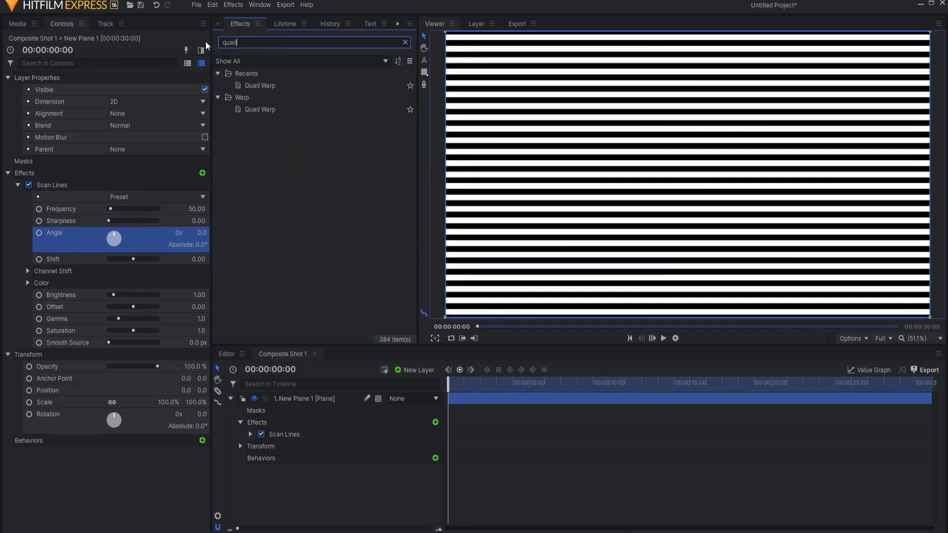
{"action": "left_click", "coordinate": [28, 367]}
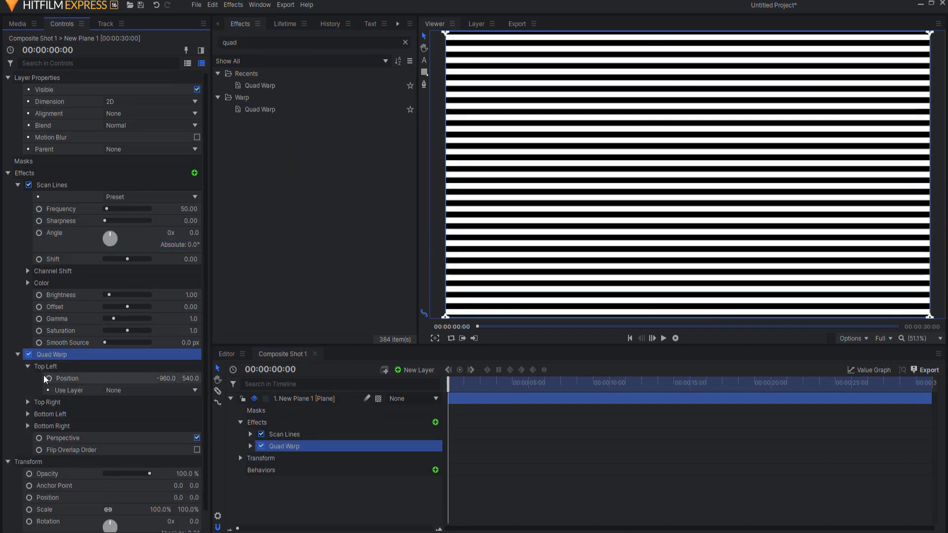
{"action": "left_click_drag", "start_coordinate": [161, 379], "coordinate": [183, 379]}
{"action": "left_click", "coordinate": [161, 379]}
{"action": "type", "text": "-100"}
{"action": "key", "text": "Return"}
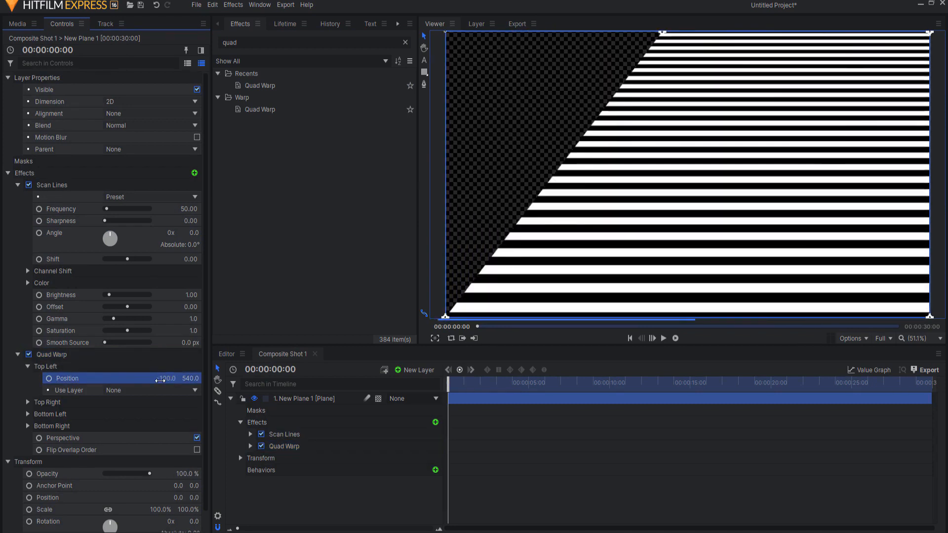
{"action": "left_click", "coordinate": [28, 402]}
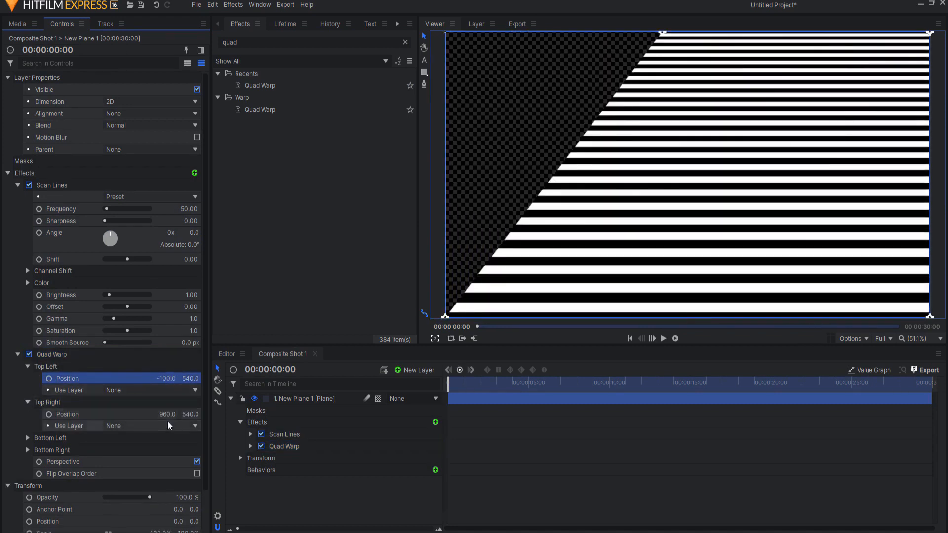
{"action": "key", "text": "Return"}
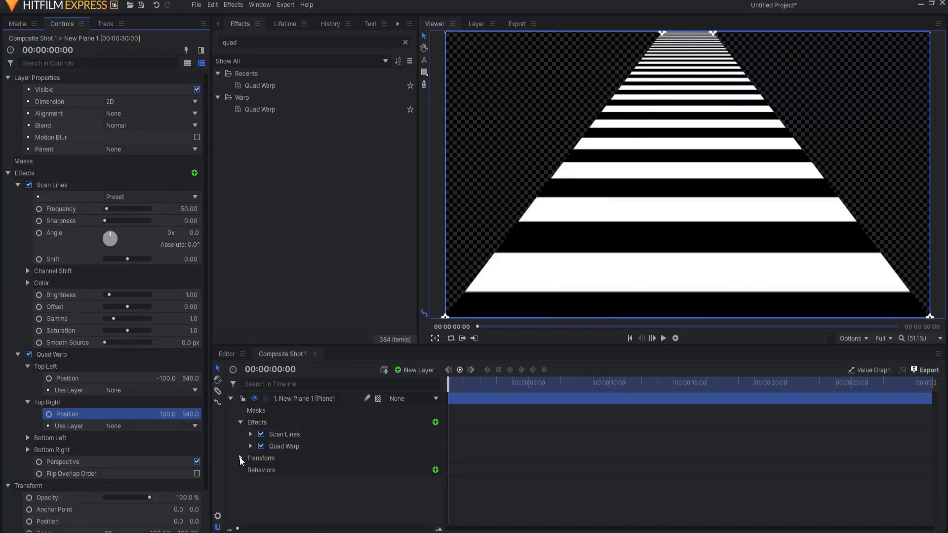
Unlink the plane's scale axes and stretch it horizontally to 976% so the stripes fill the frame's width
{"action": "scroll", "coordinate": [71, 463], "scroll_direction": "down", "scroll_amount": 2}
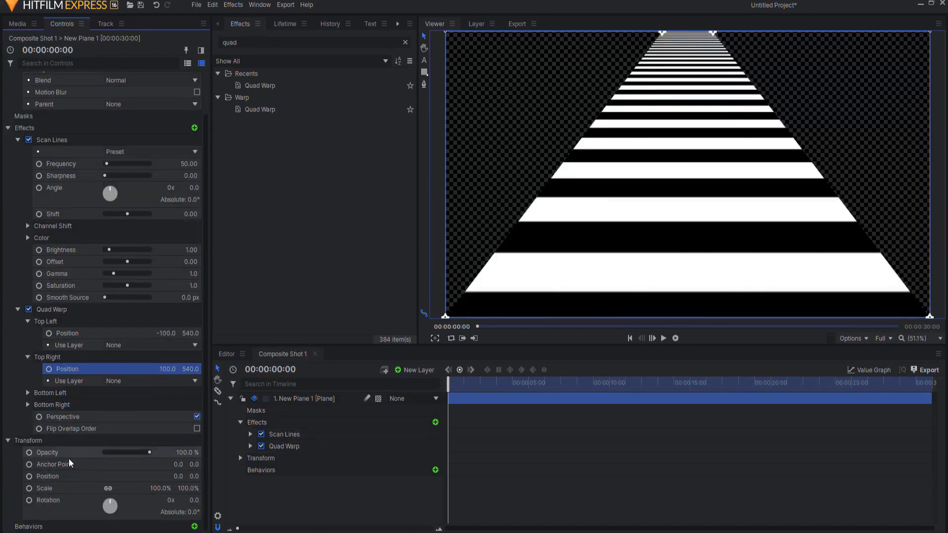
{"action": "left_click", "coordinate": [106, 490]}
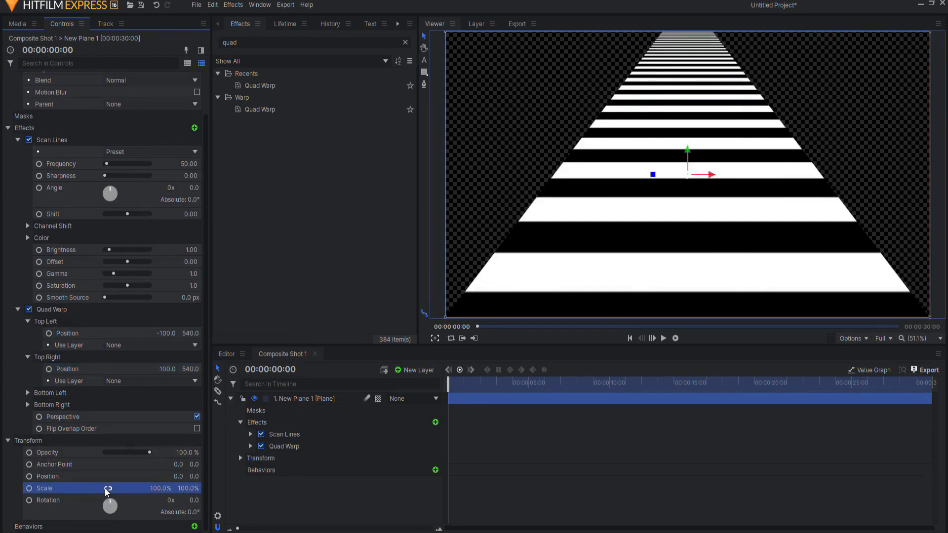
{"action": "left_click_drag", "start_coordinate": [156, 488], "coordinate": [222, 487]}
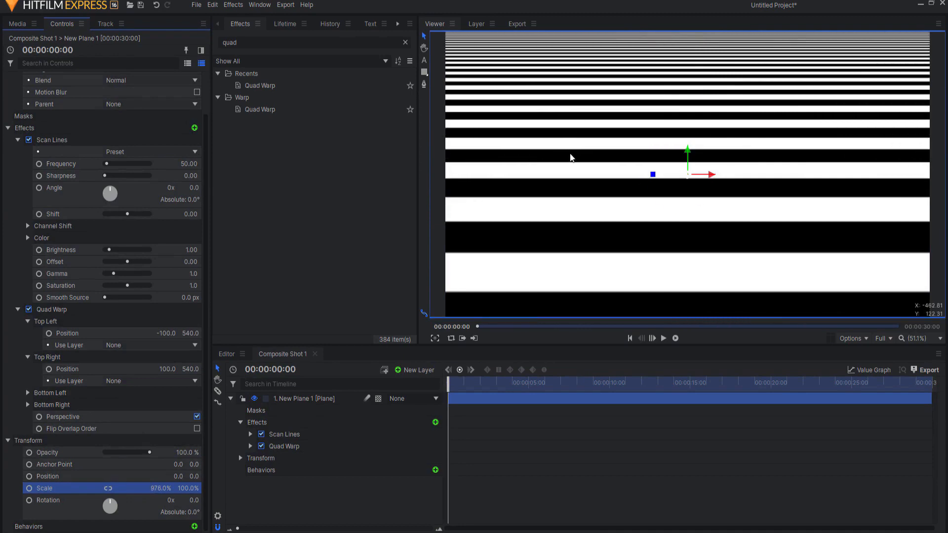
{"action": "left_click", "coordinate": [311, 512]}
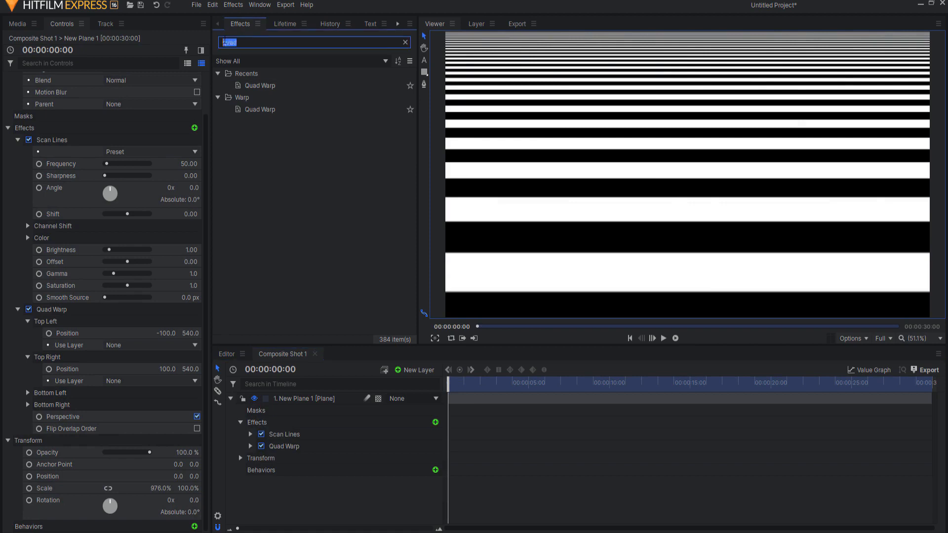
Set the red channel shift of the Scan Lines effect to 0.56
{"action": "left_click", "coordinate": [250, 446]}
{"action": "left_click", "coordinate": [250, 446]}
{"action": "left_click", "coordinate": [250, 434]}
{"action": "scroll", "coordinate": [287, 495], "scroll_direction": "down", "scroll_amount": 2}
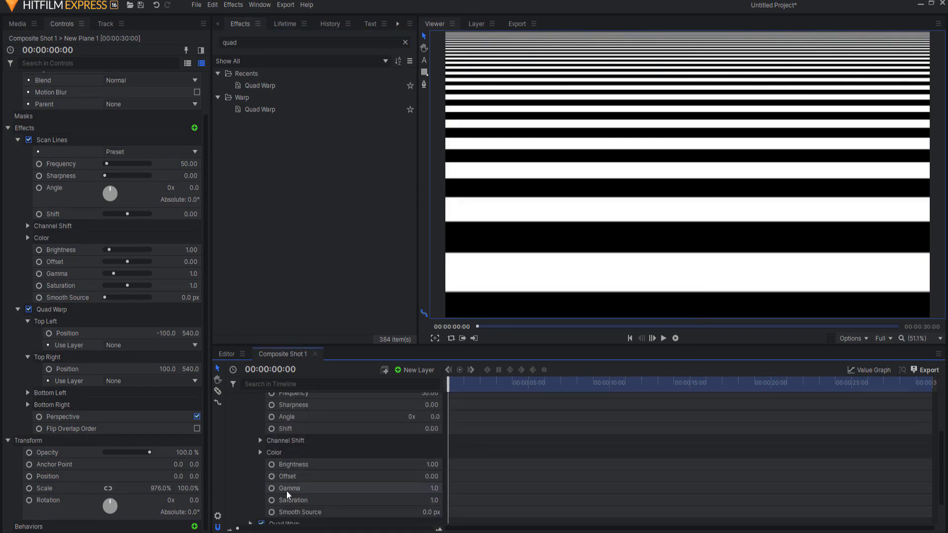
{"action": "left_click", "coordinate": [259, 453]}
{"action": "left_click", "coordinate": [260, 453]}
{"action": "left_click", "coordinate": [259, 440]}
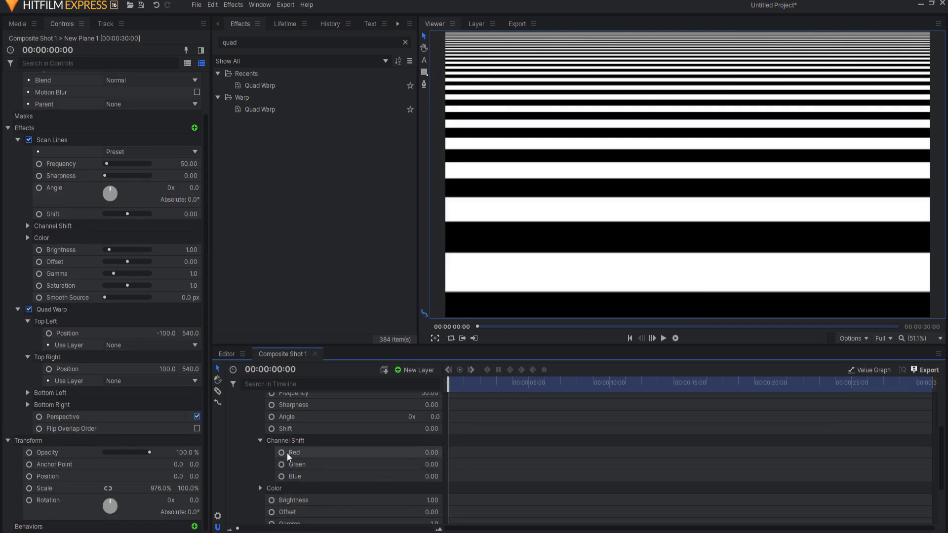
{"action": "left_click_drag", "start_coordinate": [429, 450], "coordinate": [450, 451]}
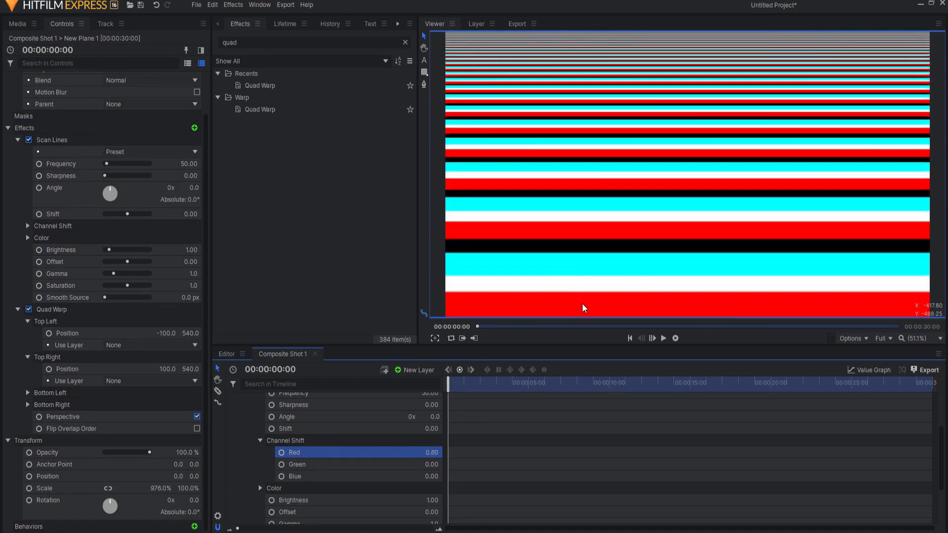
{"action": "left_click_drag", "start_coordinate": [449, 451], "coordinate": [447, 451]}
{"action": "scroll", "coordinate": [283, 439], "scroll_direction": "up", "scroll_amount": 3}
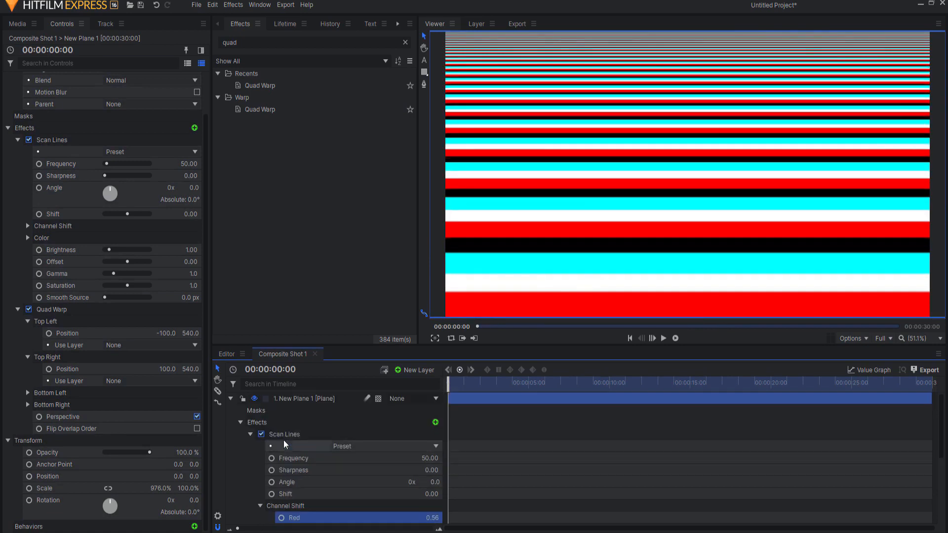
{"action": "left_click", "coordinate": [250, 433]}
Find the Hue & RGB Key effect and apply it to the plane layer
{"action": "left_click", "coordinate": [237, 42]}
{"action": "type", "text": "hue"}
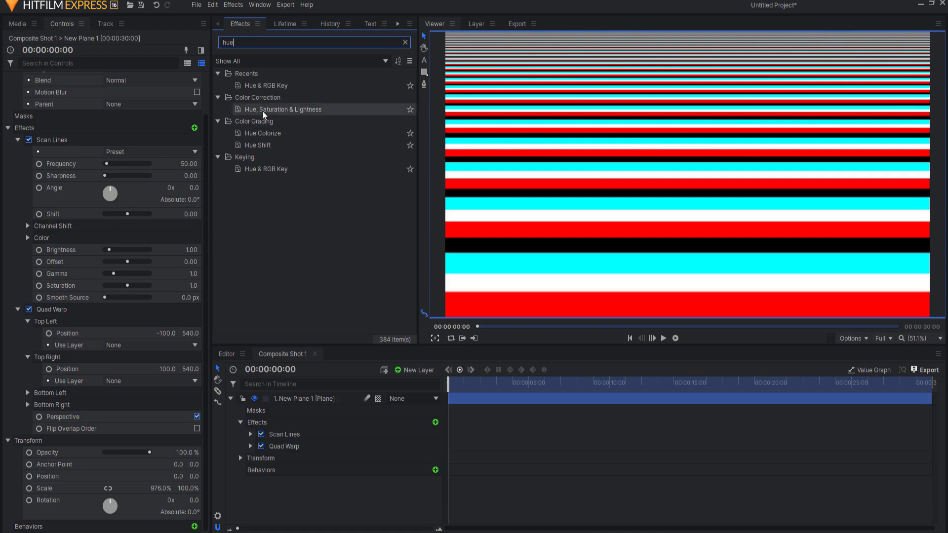
{"action": "left_click", "coordinate": [265, 169]}
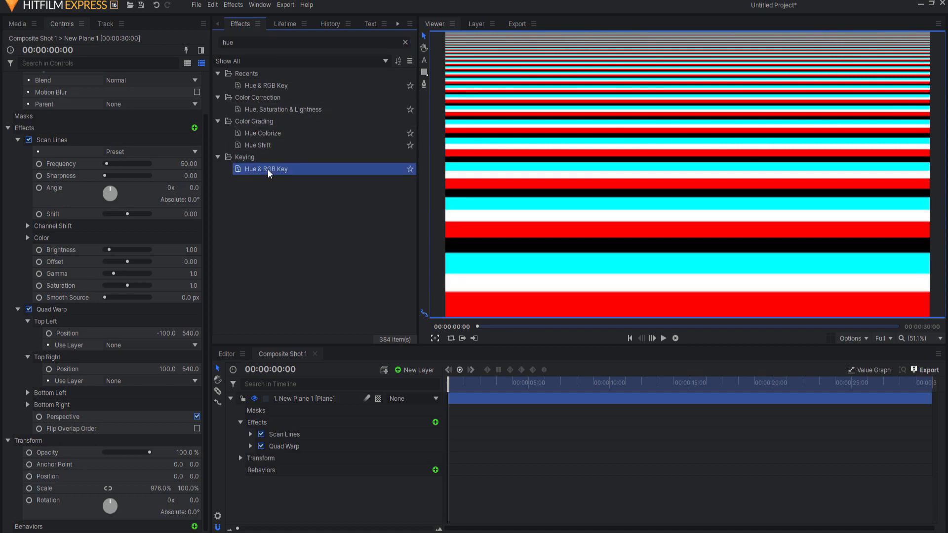
{"action": "double_click", "coordinate": [270, 173]}
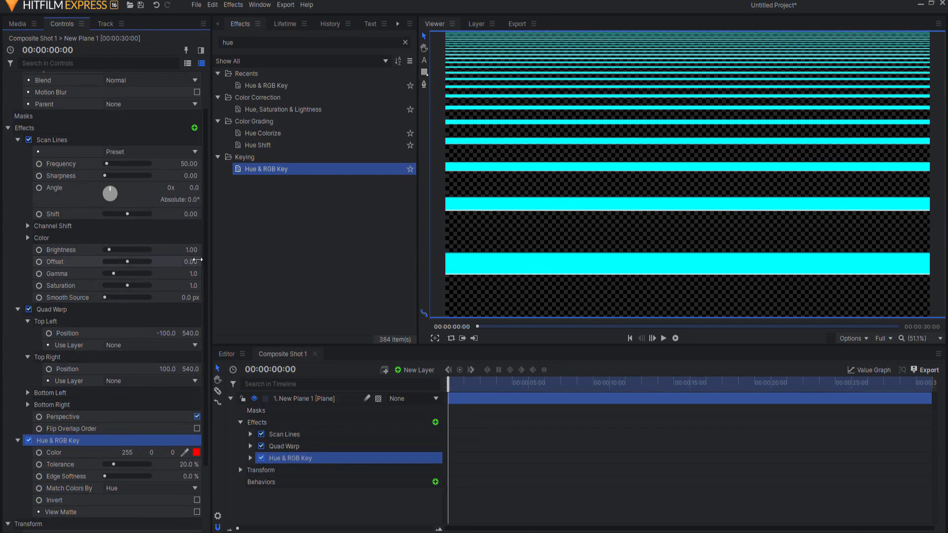
Keyframe the Scan Lines red channel shift from 0.00 at 00:00:00:18 to 1.00 at about two seconds, and play the animation back
{"action": "left_click", "coordinate": [29, 227]}
{"action": "left_click_drag", "start_coordinate": [191, 238], "coordinate": [169, 238]}
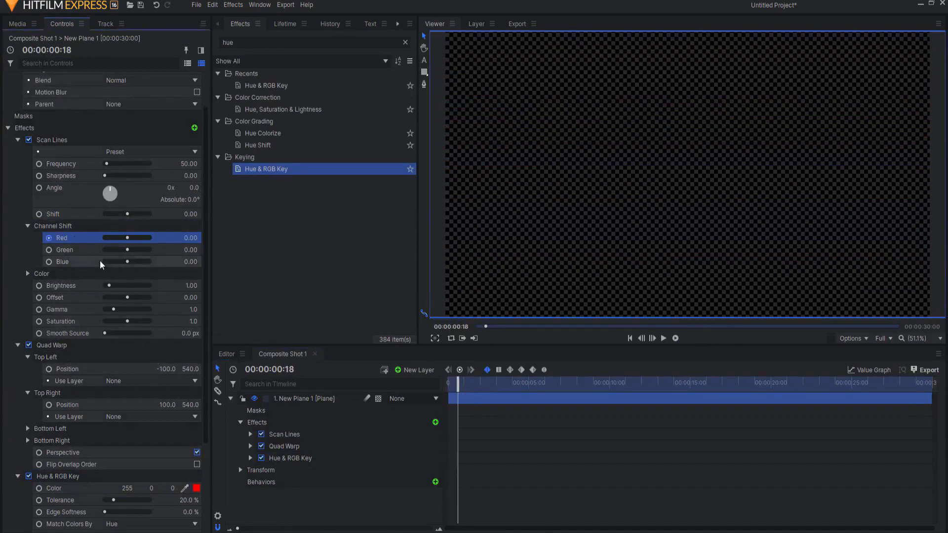
{"action": "left_click", "coordinate": [49, 238]}
{"action": "left_click_drag", "start_coordinate": [457, 383], "coordinate": [476, 399]}
{"action": "left_click_drag", "start_coordinate": [431, 461], "coordinate": [433, 461]}
{"action": "left_click", "coordinate": [630, 338]}
{"action": "left_click", "coordinate": [663, 339]}
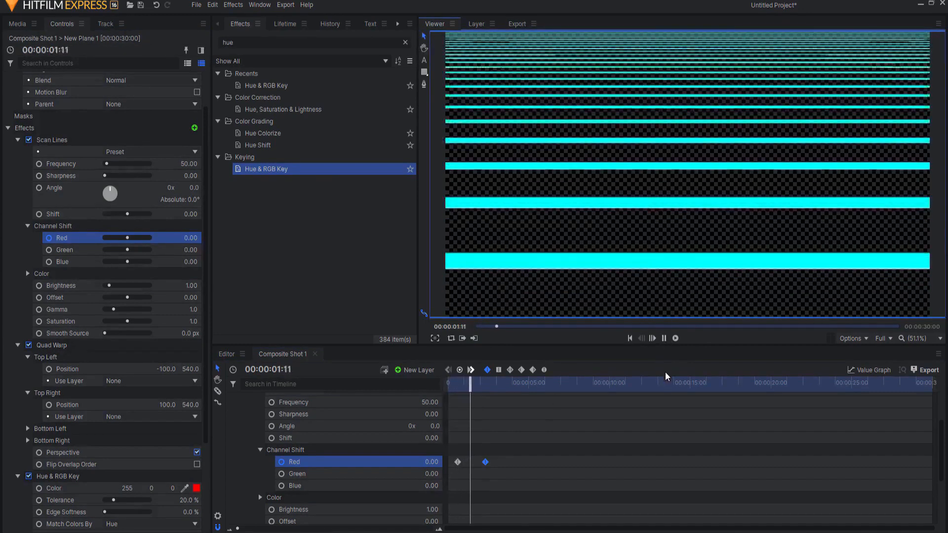
{"action": "left_click", "coordinate": [662, 340]}
Hide the scan-line plane layer and add a Grade layer above it
{"action": "scroll", "coordinate": [436, 435], "scroll_direction": "up", "scroll_amount": 3}
{"action": "left_click", "coordinate": [230, 398]}
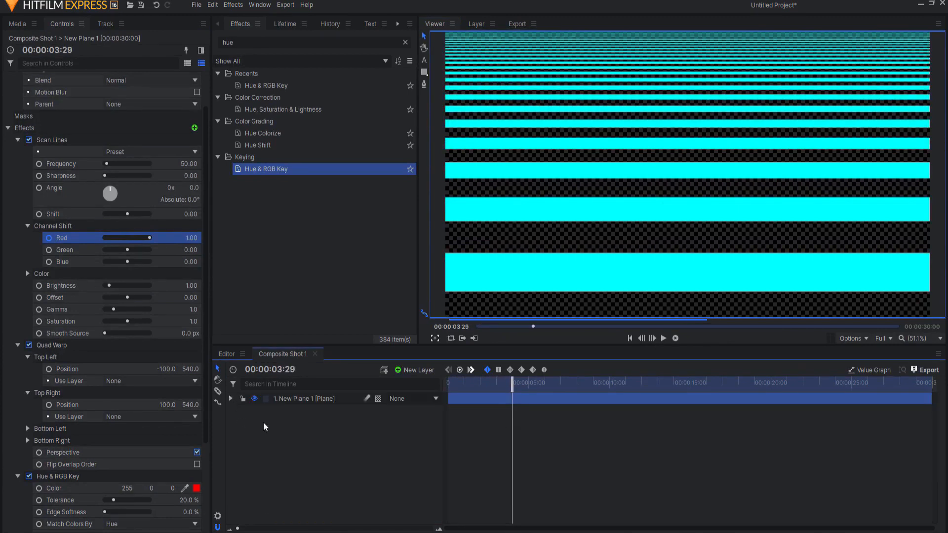
{"action": "left_click", "coordinate": [301, 413]}
{"action": "left_click", "coordinate": [254, 398]}
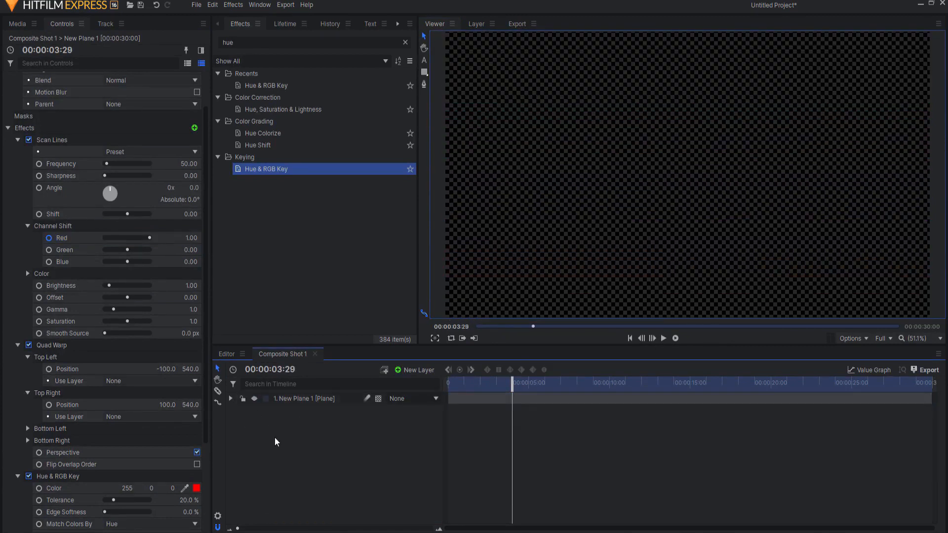
{"action": "left_click", "coordinate": [425, 370]}
{"action": "left_click", "coordinate": [413, 398]}
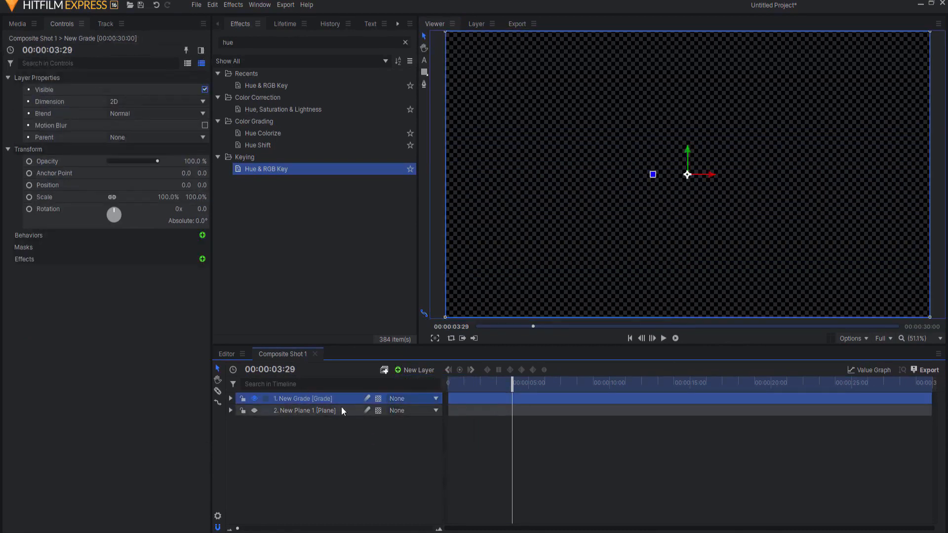
Add a text layer above the grade layer reading "SENSEI"
{"action": "left_click", "coordinate": [414, 370]}
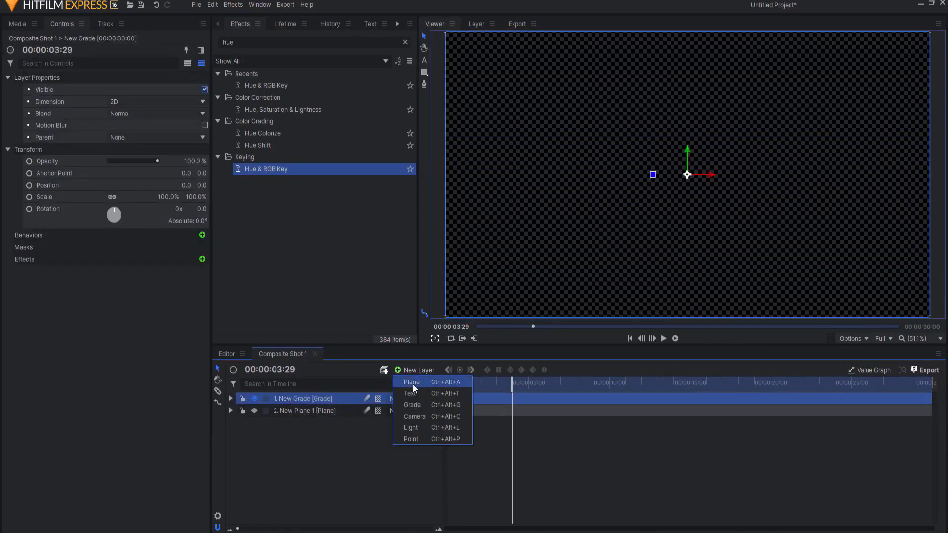
{"action": "left_click", "coordinate": [412, 394]}
{"action": "type", "text": "SENSEI"}
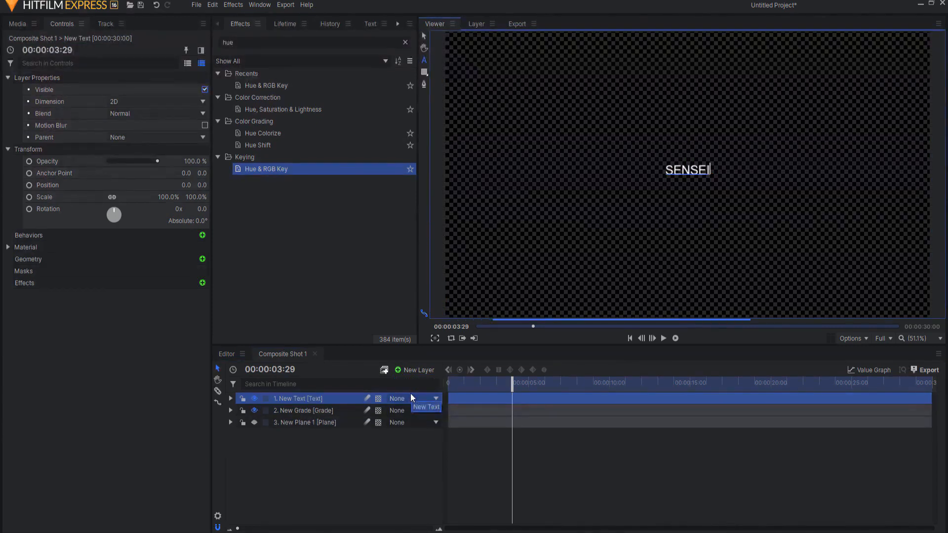
{"action": "key", "text": "Escape"}
Apply Set Matte to the text layer with New Grade as the source layer, Subtract blend and Invert enabled
{"action": "left_click", "coordinate": [239, 25]}
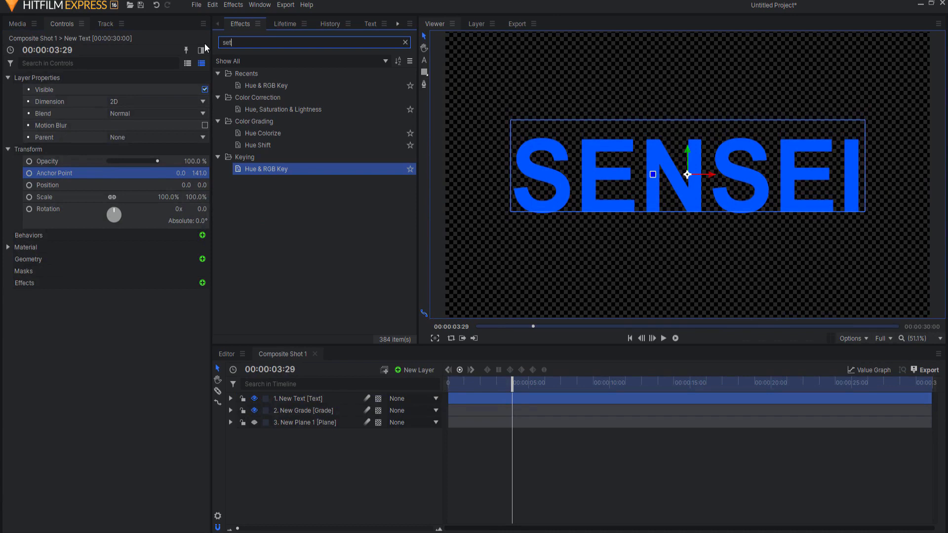
{"action": "double_click", "coordinate": [267, 86]}
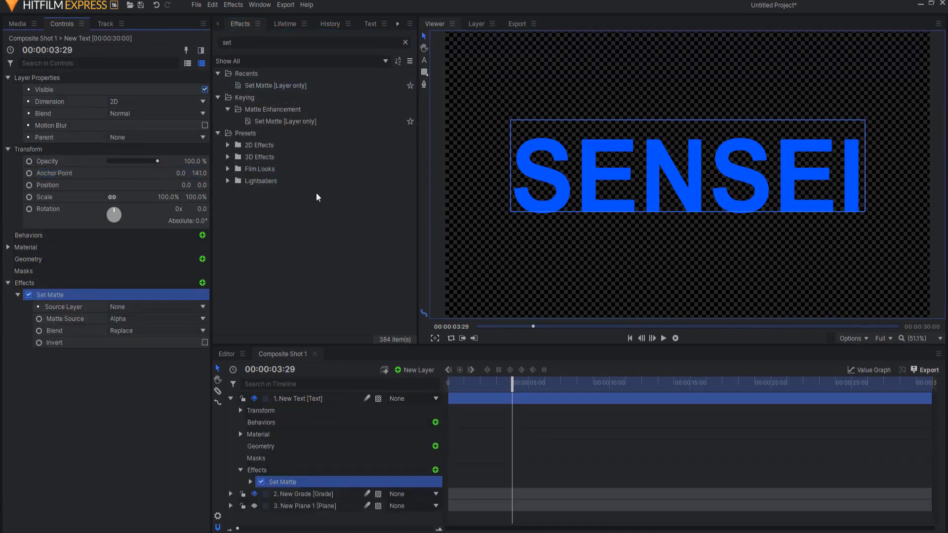
{"action": "left_click", "coordinate": [123, 311]}
{"action": "left_click", "coordinate": [132, 341]}
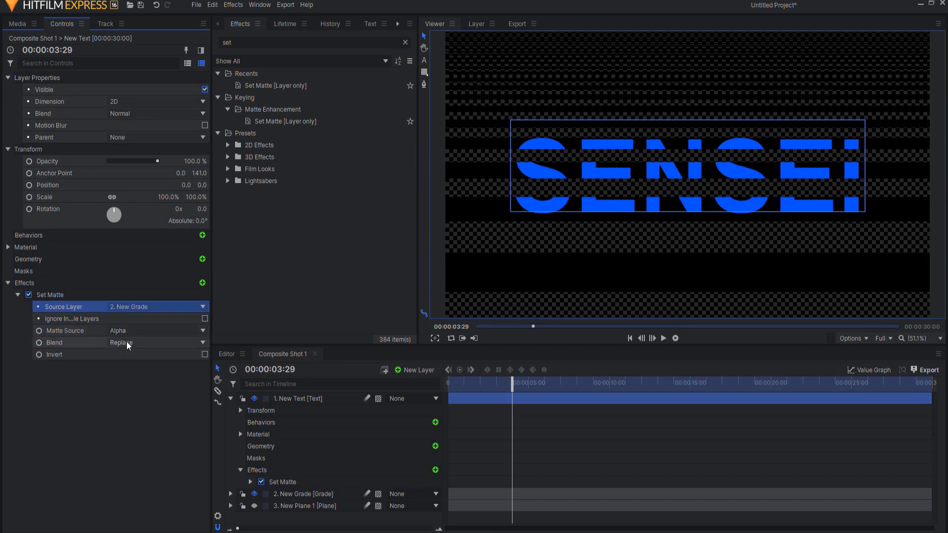
{"action": "left_click", "coordinate": [127, 346]}
{"action": "left_click", "coordinate": [132, 368]}
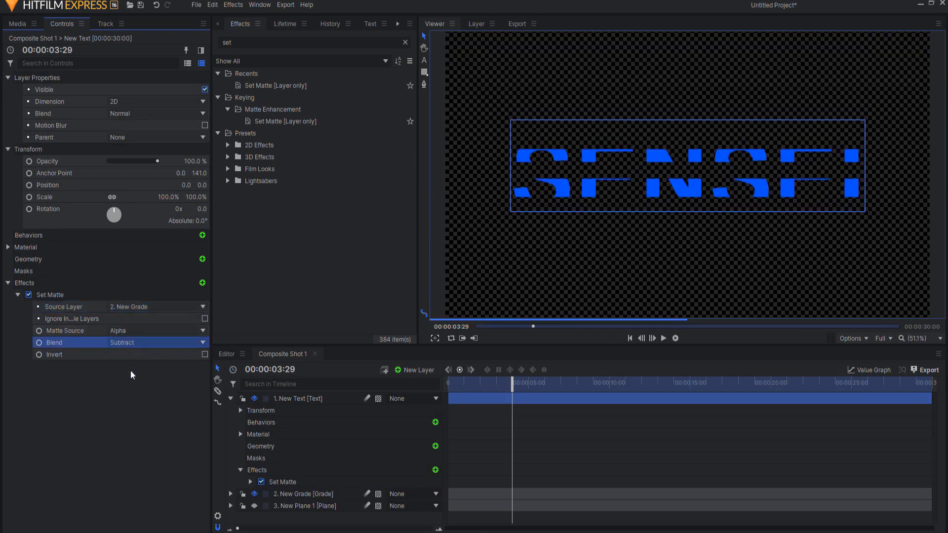
{"action": "left_click", "coordinate": [204, 355]}
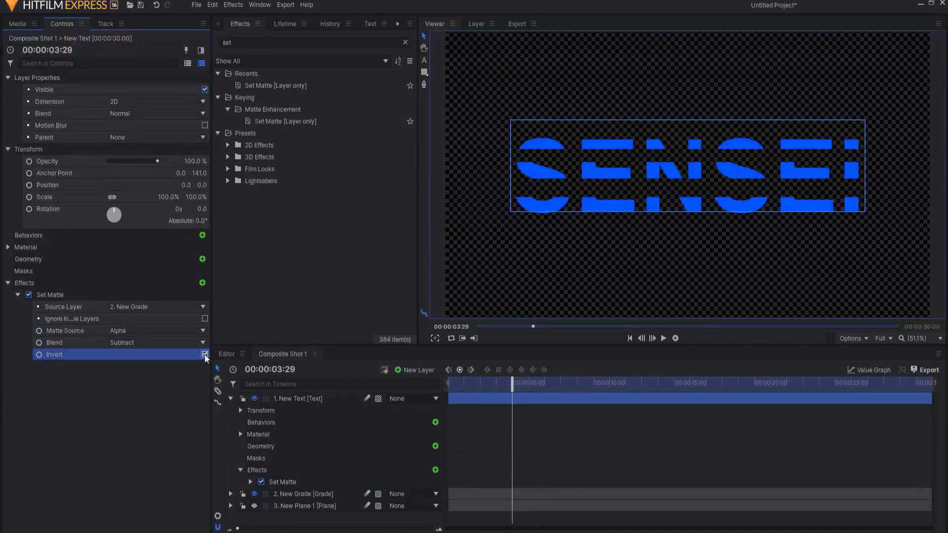
{"action": "left_click", "coordinate": [230, 399]}
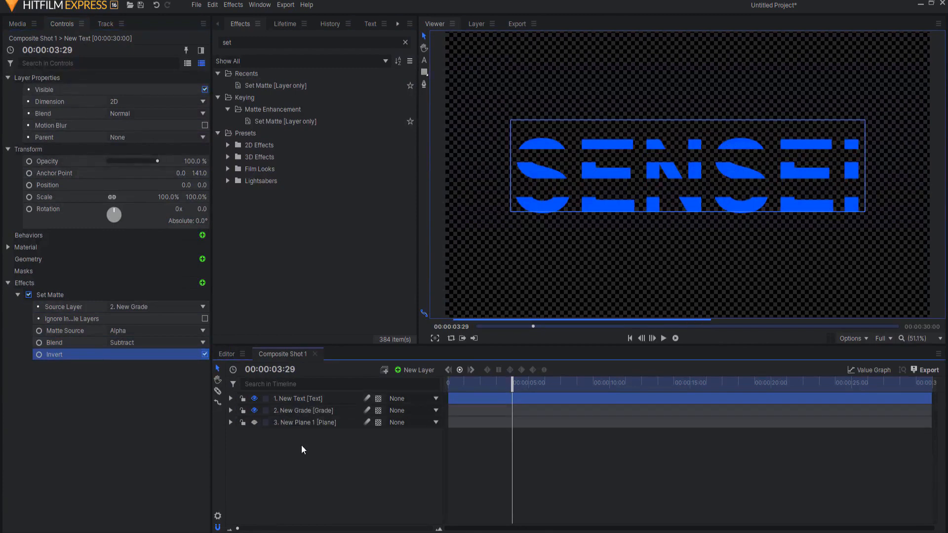
Move the scan-line plane layer down to a Y position of -385.5 and review the text animation from the start
{"action": "left_click", "coordinate": [294, 419]}
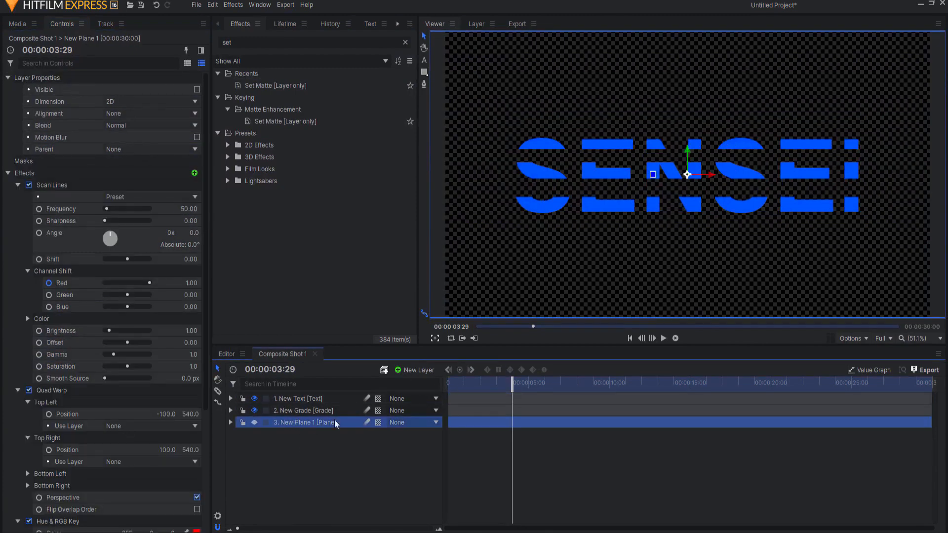
{"action": "left_click_drag", "start_coordinate": [687, 149], "coordinate": [671, 254]}
{"action": "left_click", "coordinate": [668, 459]}
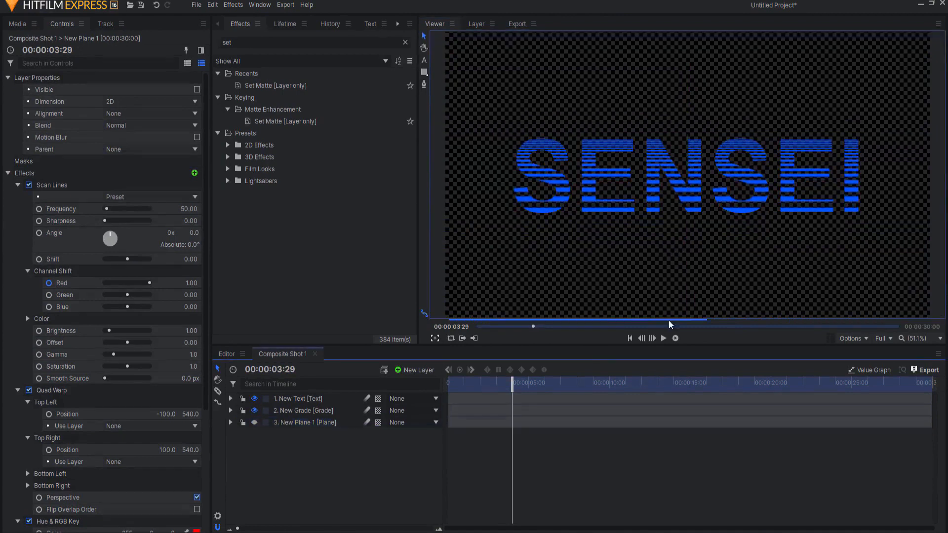
{"action": "left_click", "coordinate": [631, 338]}
{"action": "left_click_drag", "start_coordinate": [518, 384], "coordinate": [544, 384]}
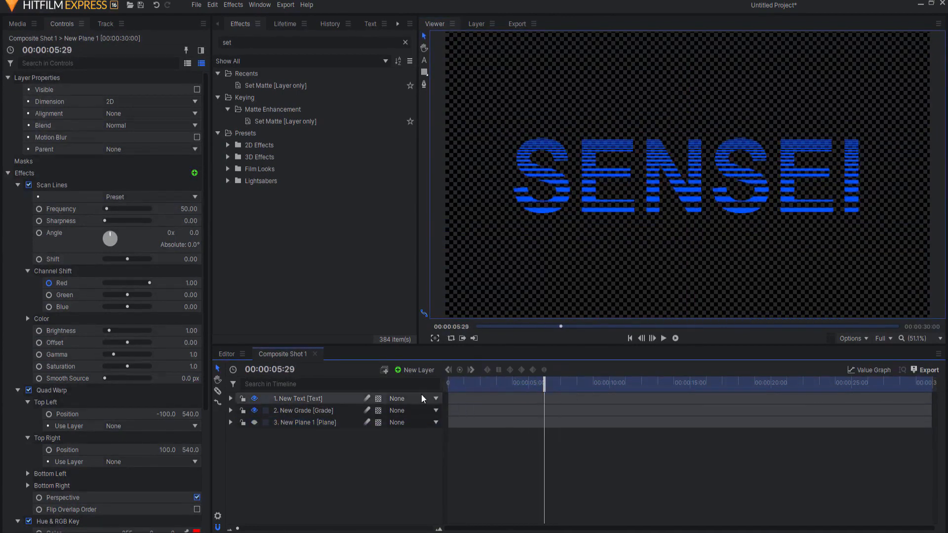
Disable Quad Warp on the plane layer and play the animation from the beginning
{"action": "left_click", "coordinate": [29, 390]}
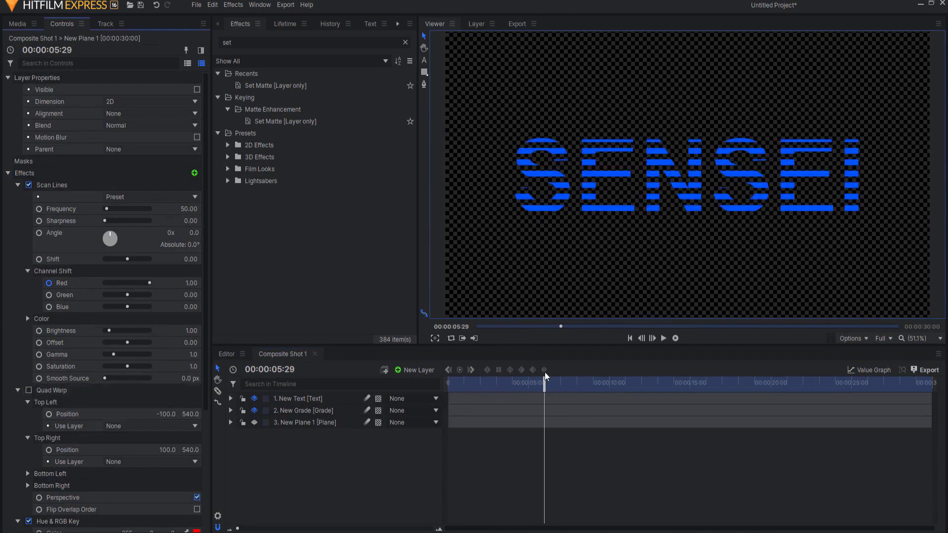
{"action": "left_click", "coordinate": [630, 338]}
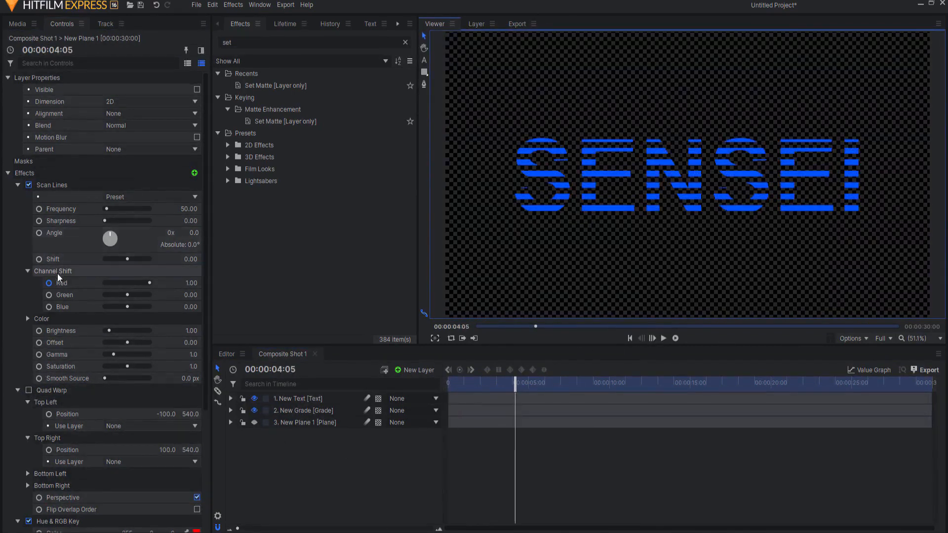
{"action": "scroll", "coordinate": [58, 297], "scroll_direction": "down", "scroll_amount": 3}
{"action": "scroll", "coordinate": [134, 362], "scroll_direction": "down", "scroll_amount": 5}
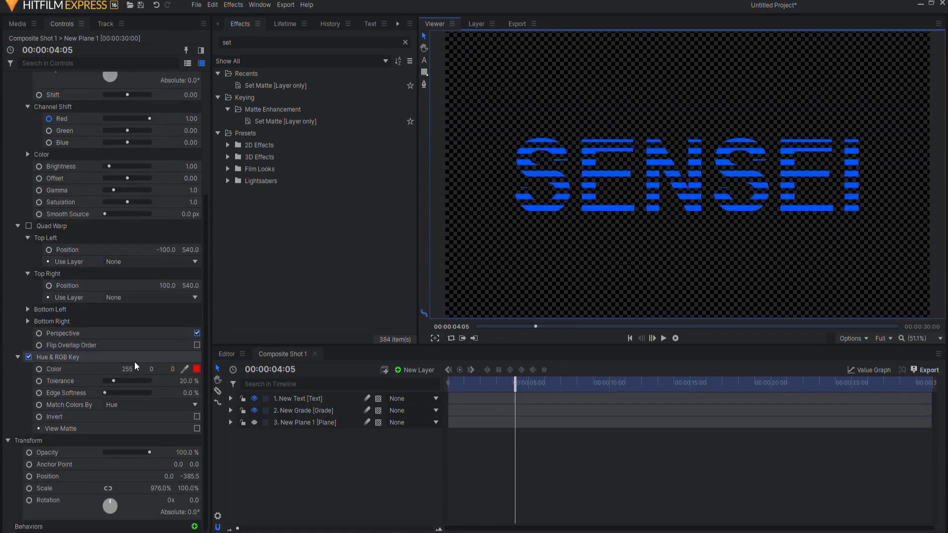
Set the Scan Lines angle to 68° and the plane layer's horizontal scale to 100%
{"action": "scroll", "coordinate": [57, 225], "scroll_direction": "up", "scroll_amount": 5}
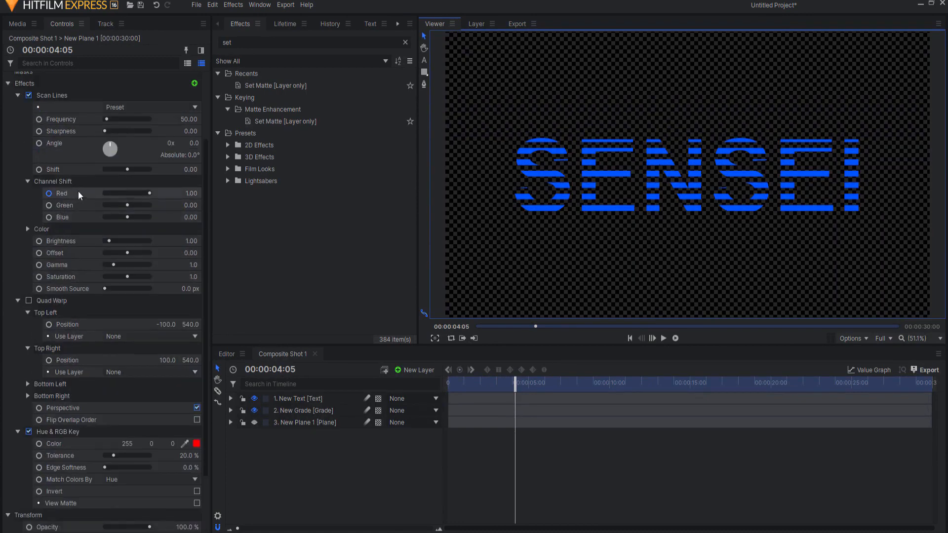
{"action": "scroll", "coordinate": [69, 172], "scroll_direction": "up", "scroll_amount": 2}
{"action": "left_click_drag", "start_coordinate": [191, 180], "coordinate": [207, 180]}
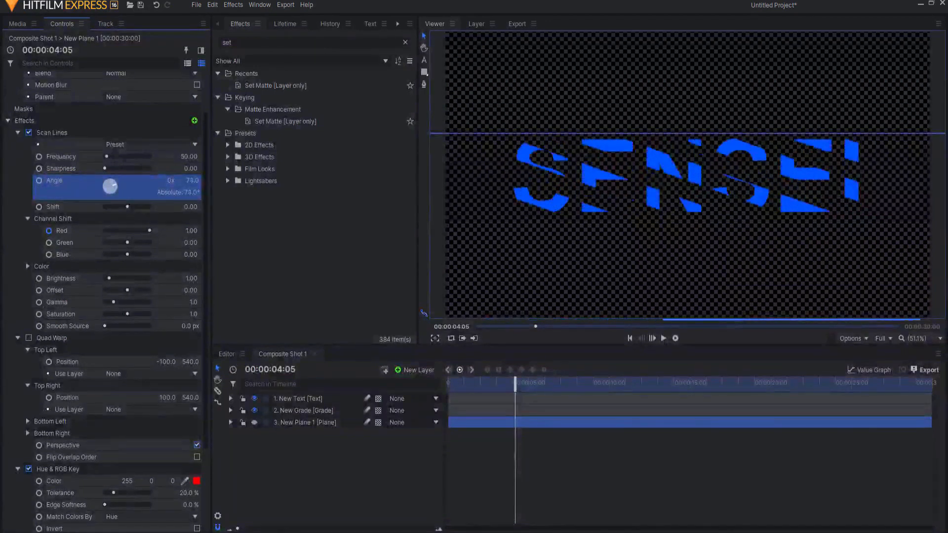
{"action": "scroll", "coordinate": [144, 512], "scroll_direction": "down", "scroll_amount": 4}
{"action": "left_click", "coordinate": [158, 522]}
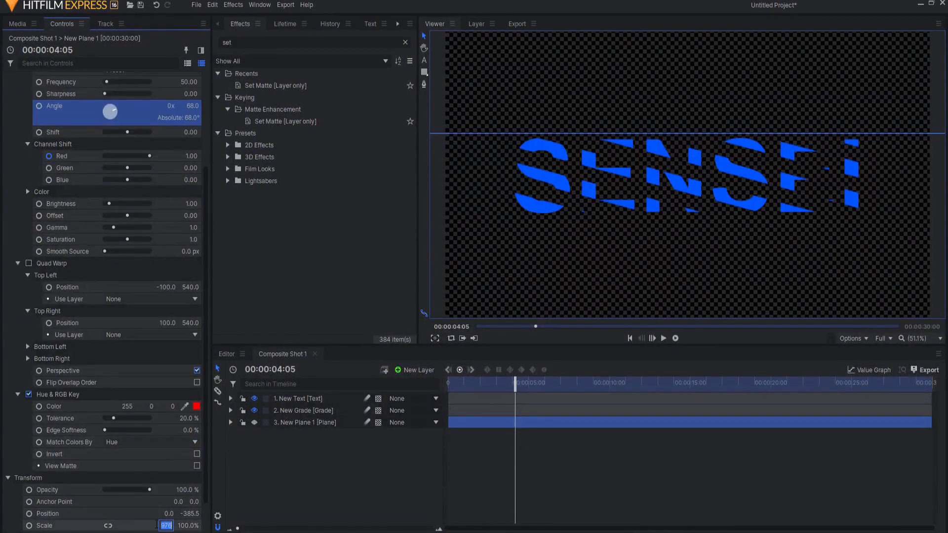
{"action": "type", "text": "100"}
{"action": "key", "text": "Return"}
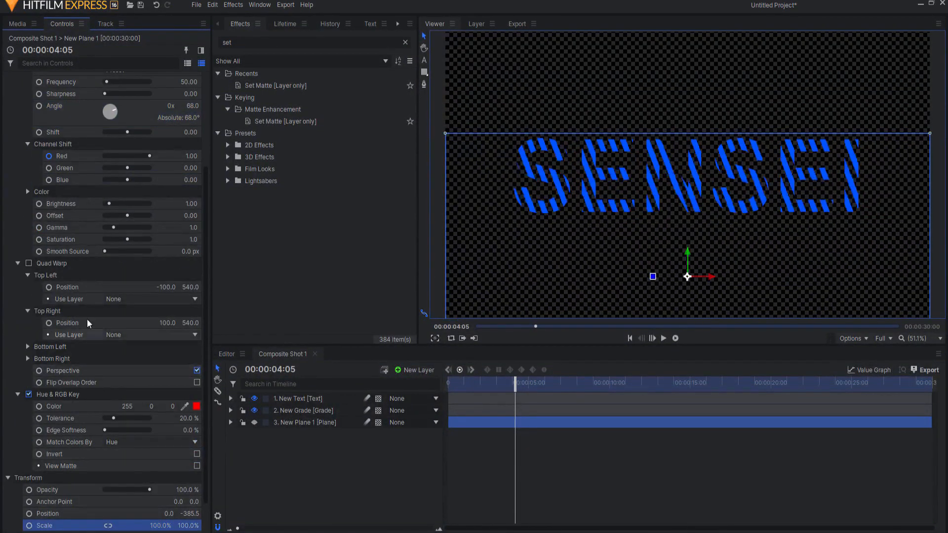
Reset the Scan Lines angle to 0°
{"action": "left_click_drag", "start_coordinate": [193, 107], "coordinate": [183, 128]}
{"action": "type", "text": "0"}
{"action": "key", "text": "Return"}
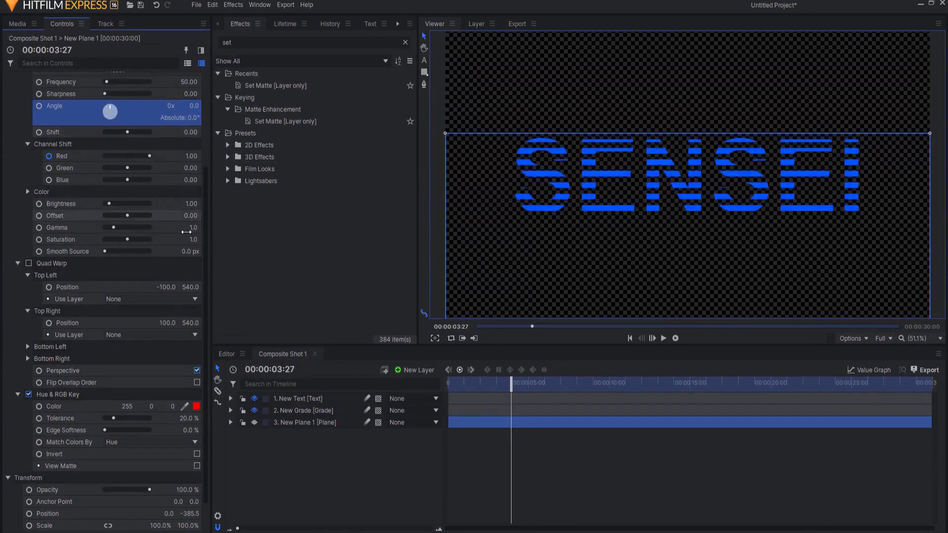
Set the plane layer's horizontal scale to 1000% and enable its Quad Warp effect
{"action": "left_click_drag", "start_coordinate": [157, 524], "coordinate": [164, 524]}
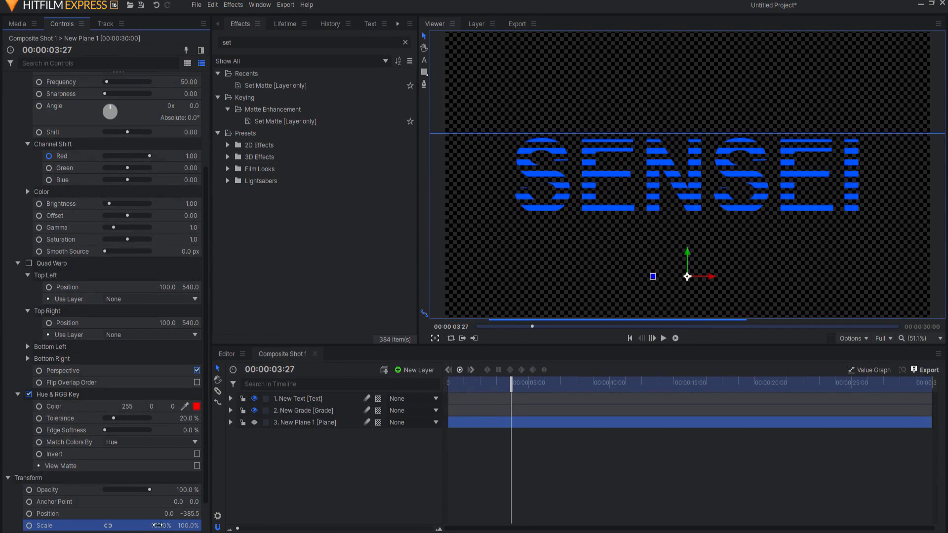
{"action": "left_click", "coordinate": [28, 263]}
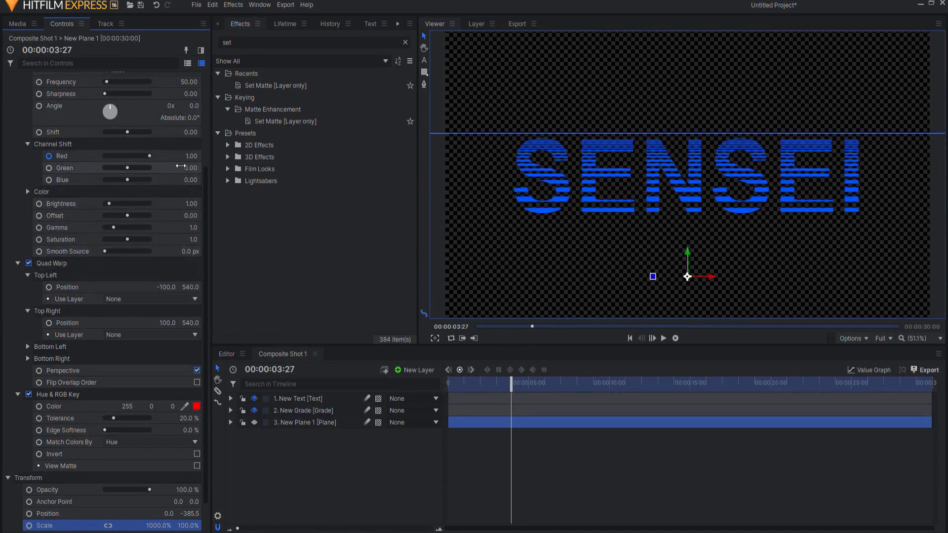
Set the Scan Lines angle to 54° and deselect the plane layer
{"action": "left_click_drag", "start_coordinate": [192, 107], "coordinate": [218, 107]}
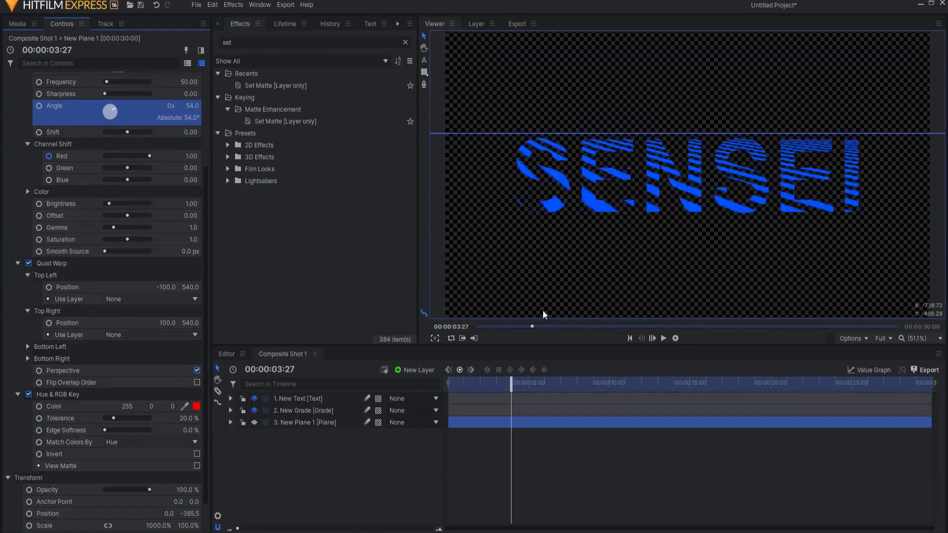
{"action": "left_click", "coordinate": [389, 475]}
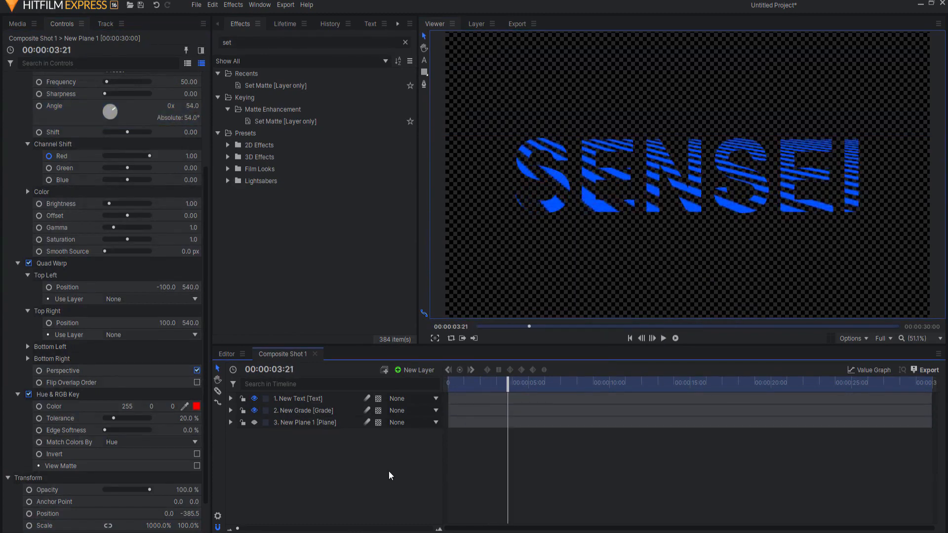